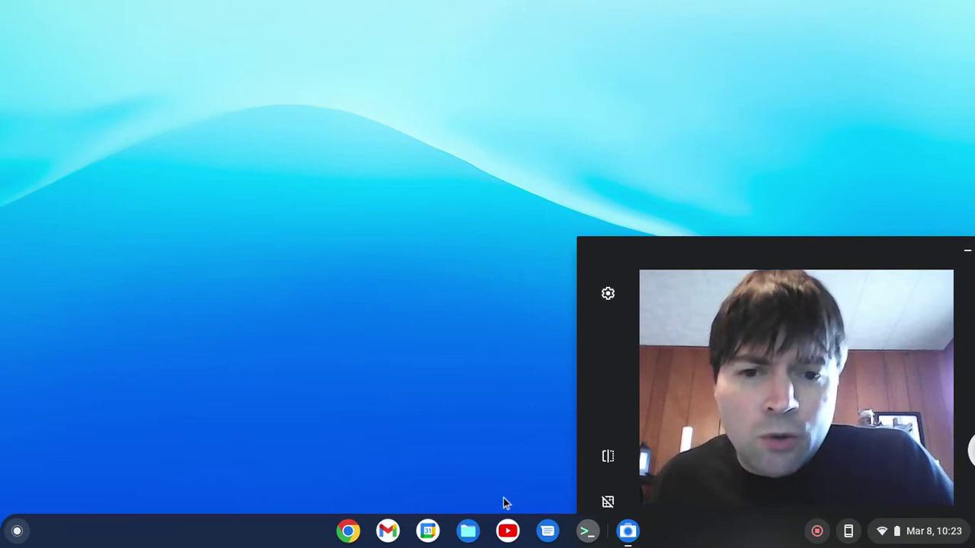
Step: Launch Typepad from the Launcher and type 'print me!' into a new note
left_click(19, 530)
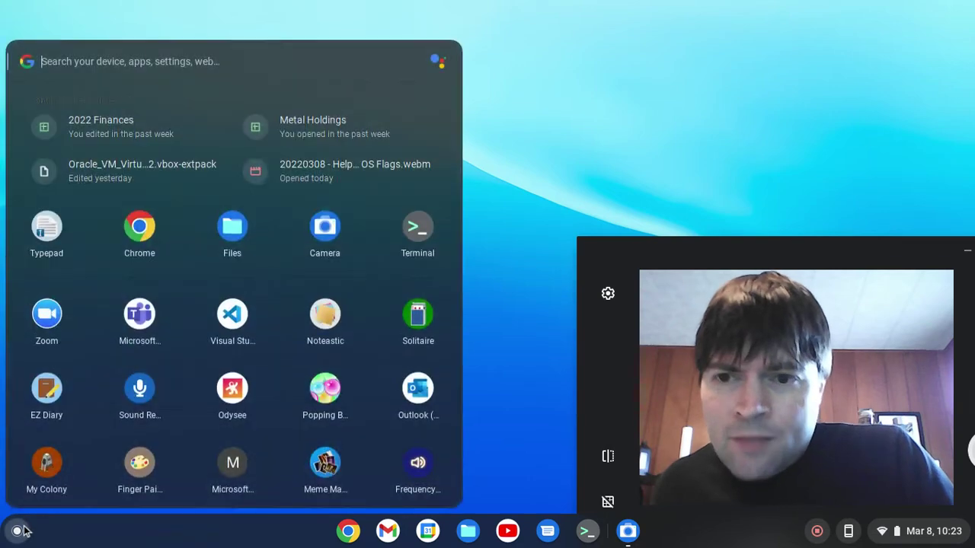
left_click(44, 237)
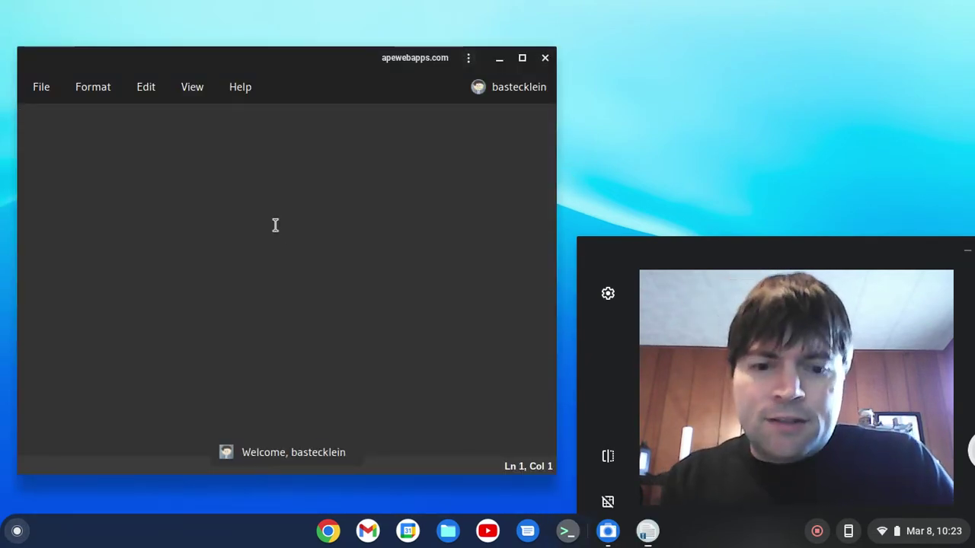
type("print me!")
left_click(41, 87)
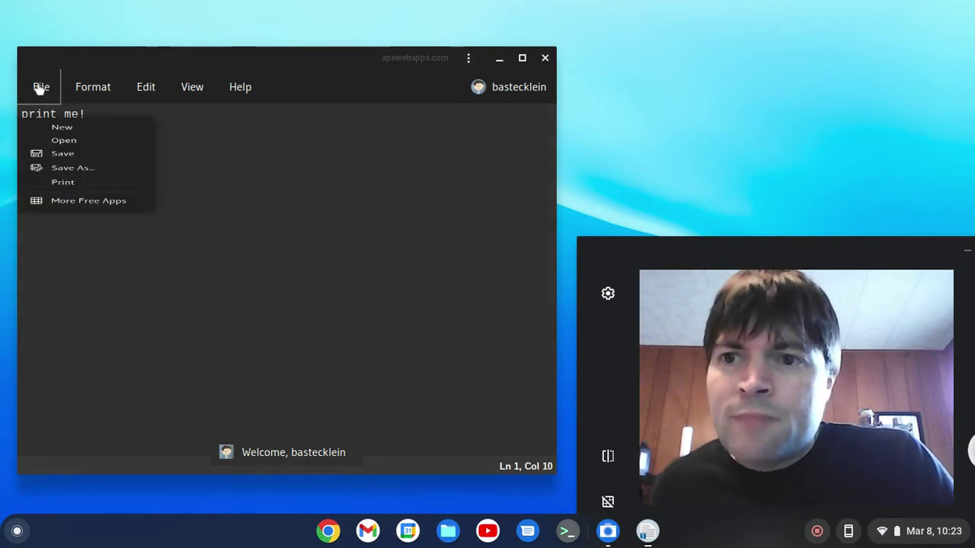
Step: Print the 'print me!' note as one page on the Brother HL-L2390DW
left_click(63, 218)
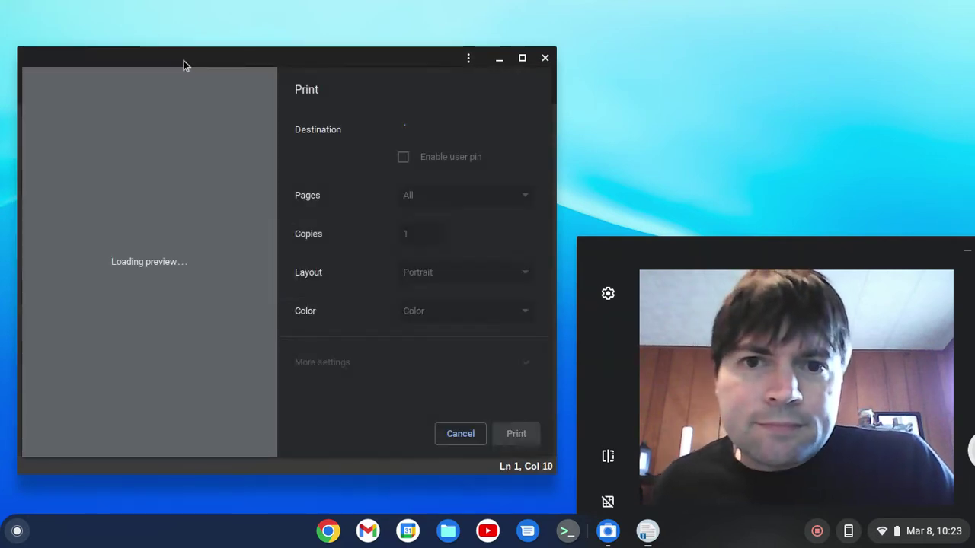
left_click(497, 132)
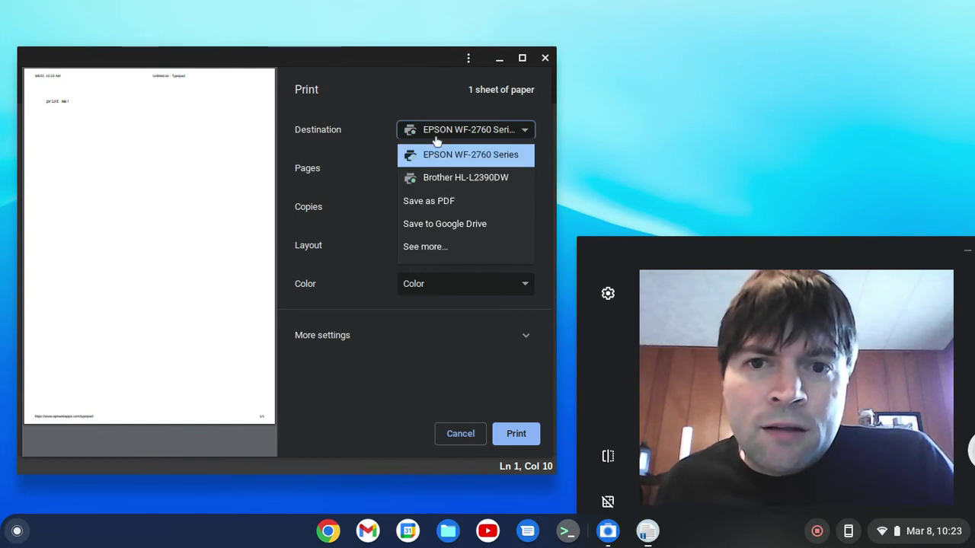
left_click(444, 246)
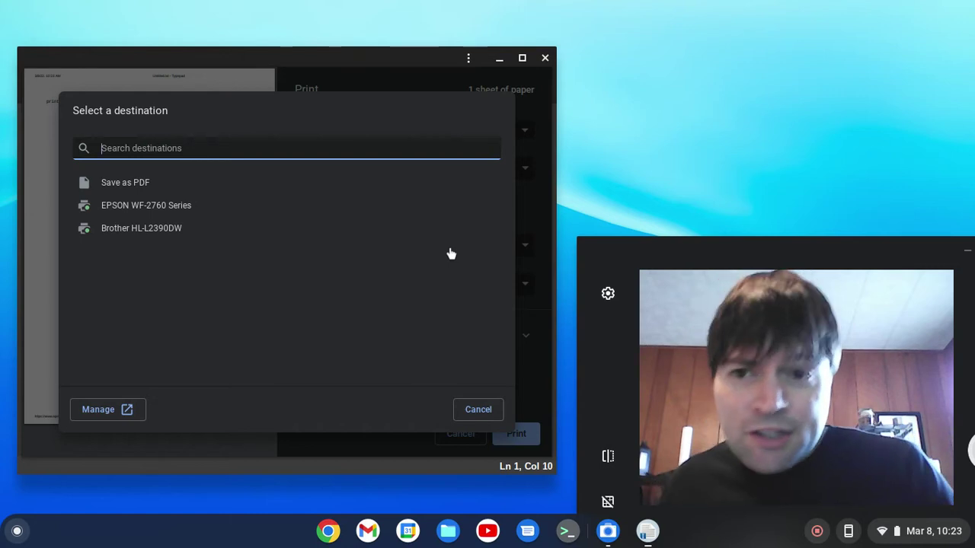
left_click(496, 413)
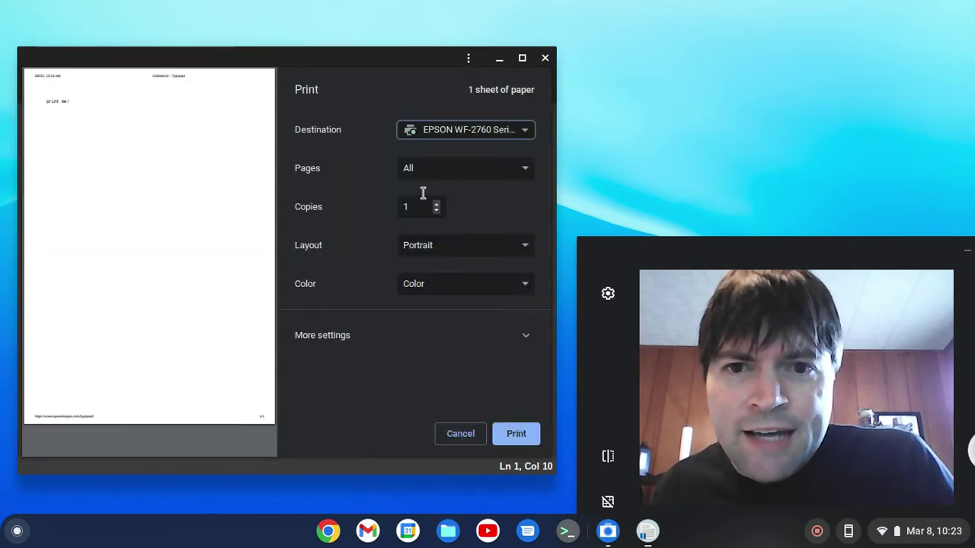
left_click(523, 129)
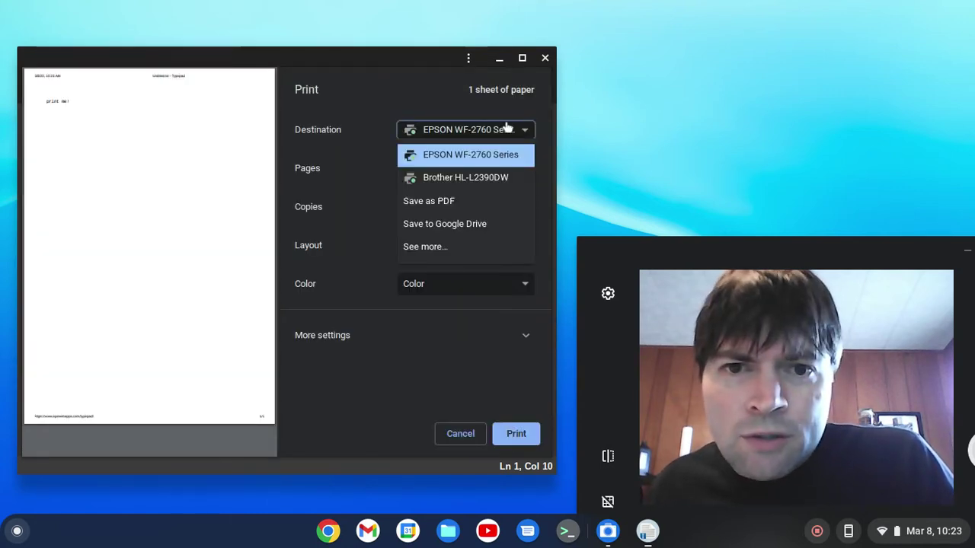
left_click(450, 180)
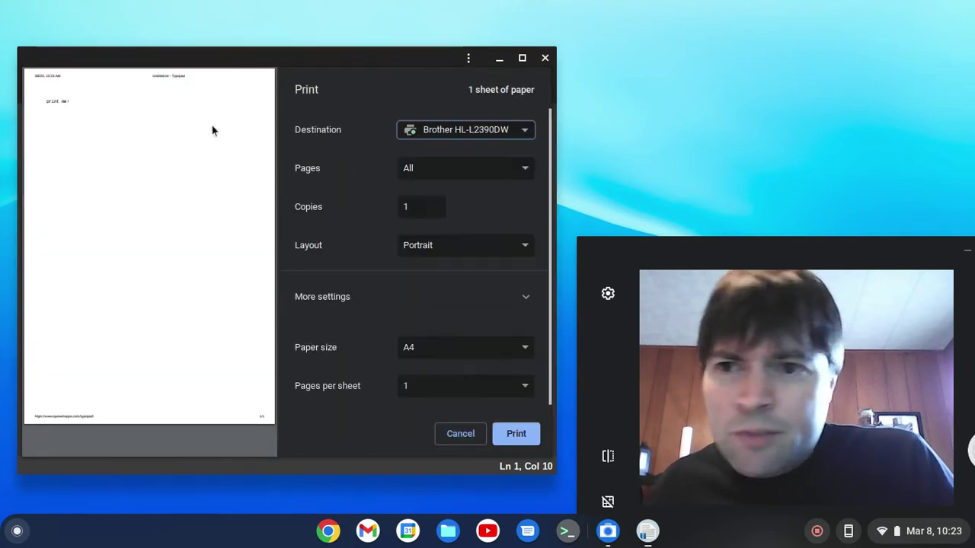
left_click(516, 434)
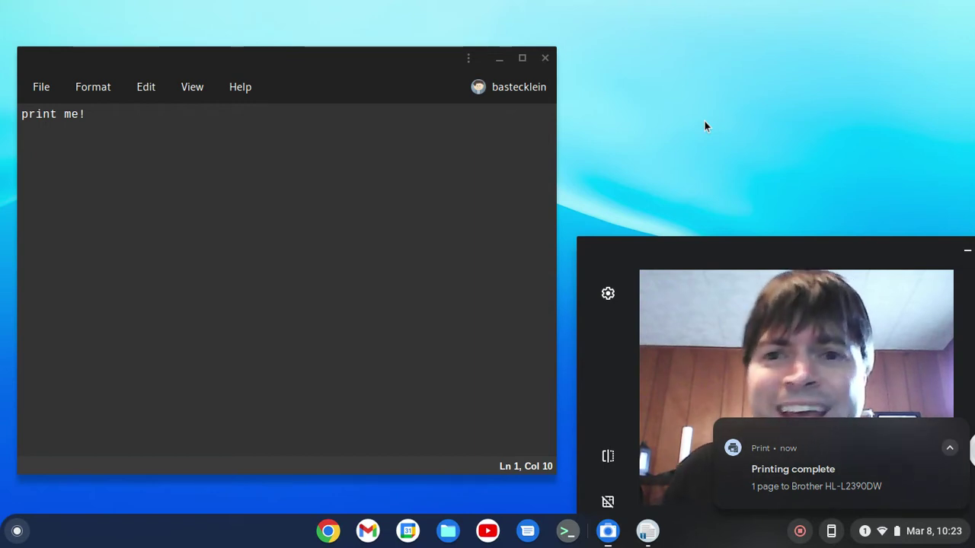
mouse_move(952, 442)
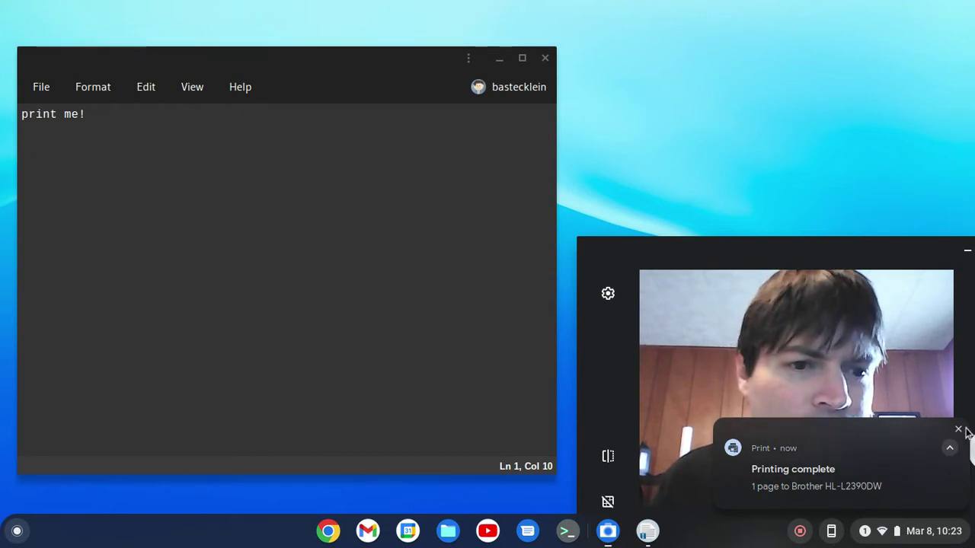
left_click_drag(802, 242, 795, 28)
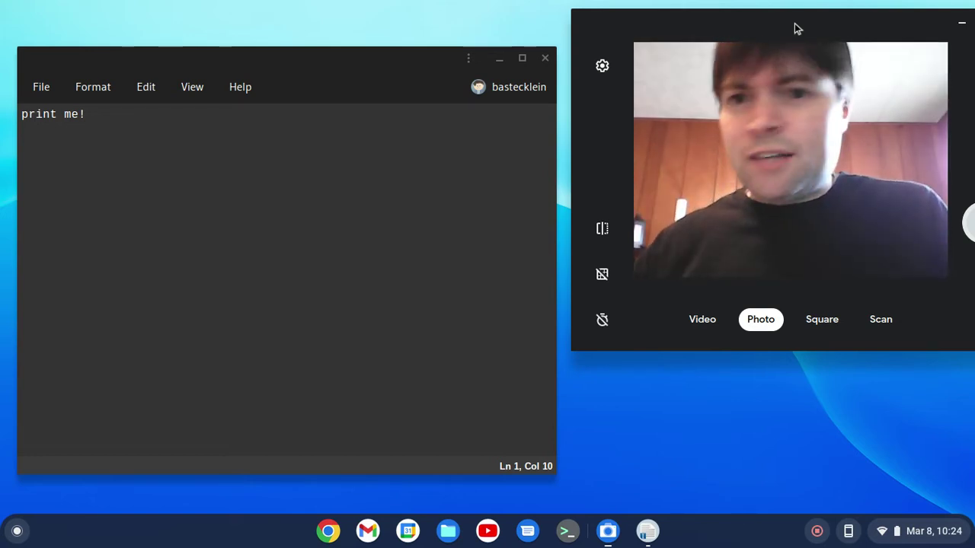
Step: Change the note's text to 'print me again!!!!'
left_click(215, 193)
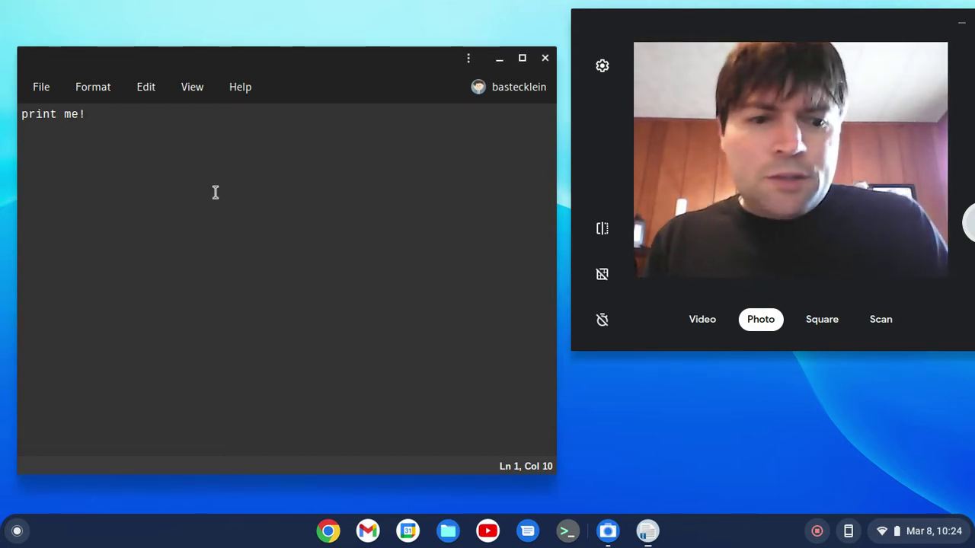
key("BackSpace")
type("again!!!")
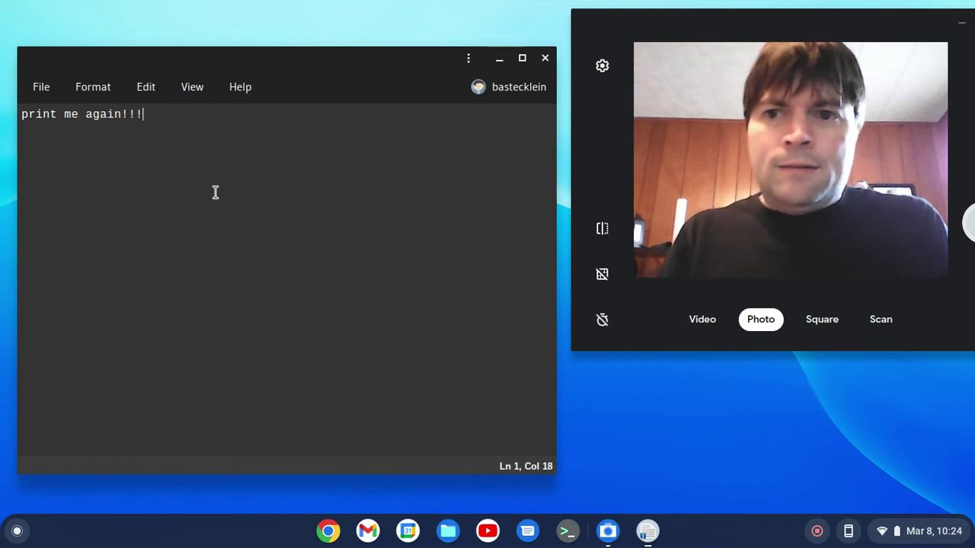
type("!")
Step: Print the edited note on the Brother HL-L2390DW printer
left_click(41, 86)
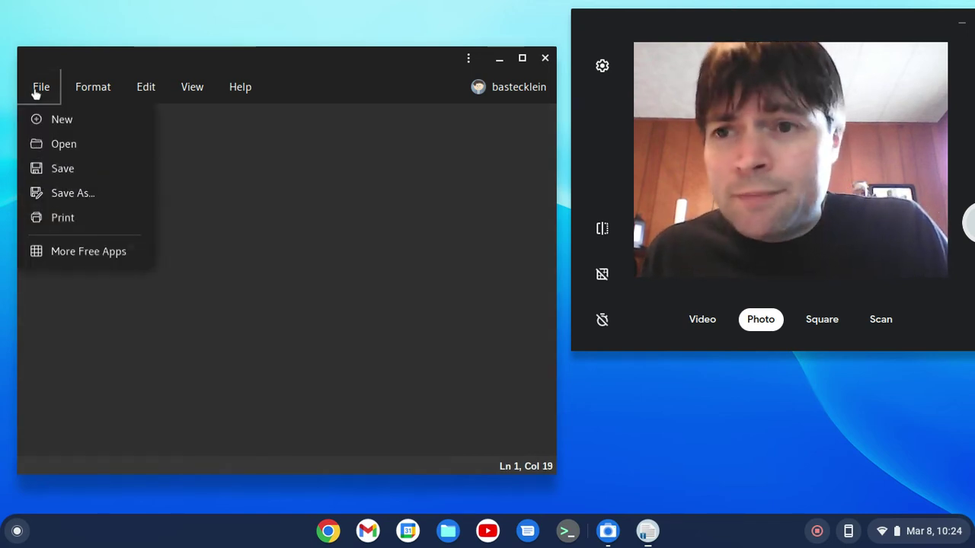
left_click(65, 219)
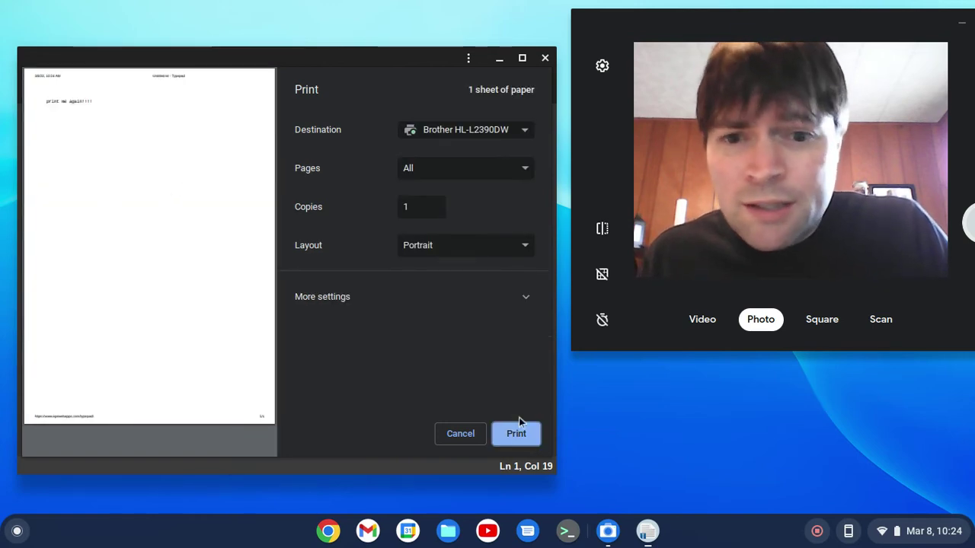
left_click(515, 434)
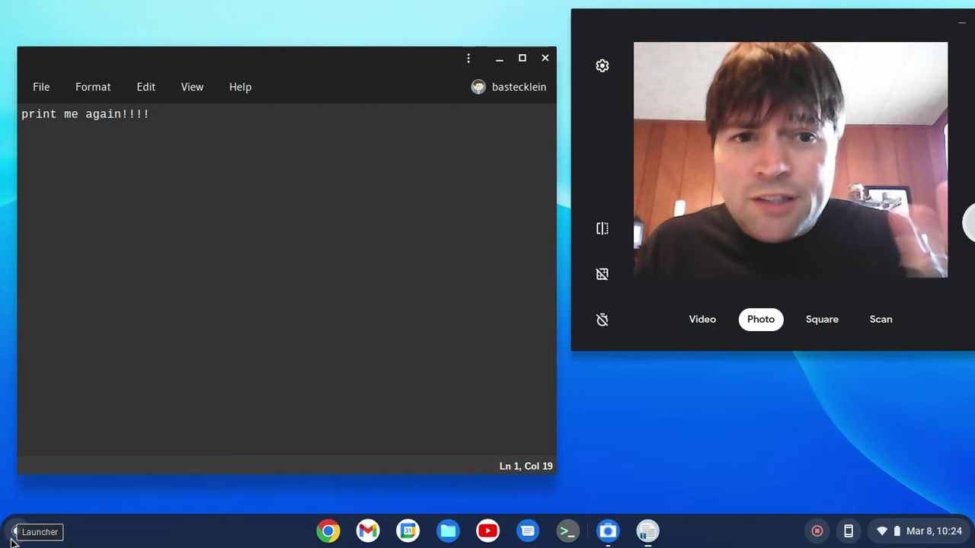
Step: Open Settings from the Launcher and search 'prin' to reach the Printers page
left_click(17, 532)
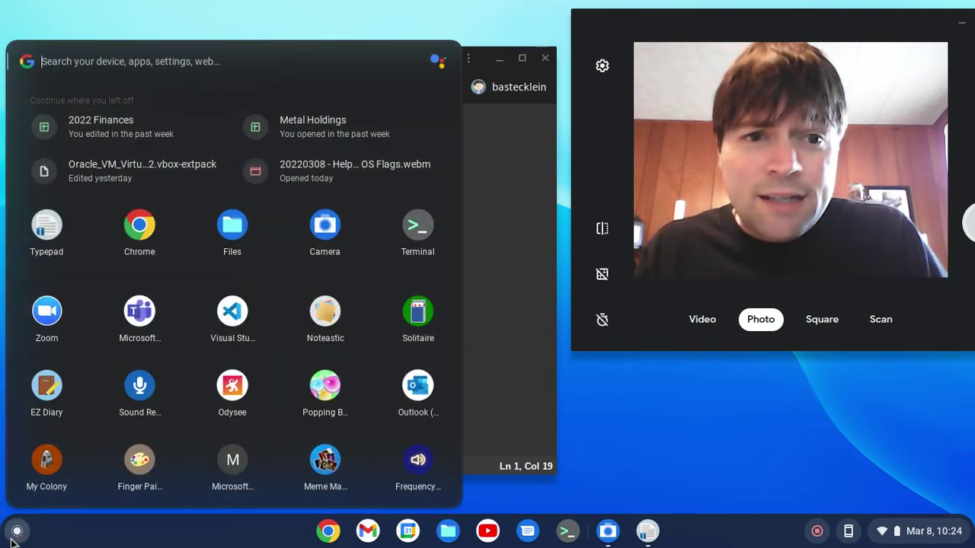
scroll(395, 498, "down", 5)
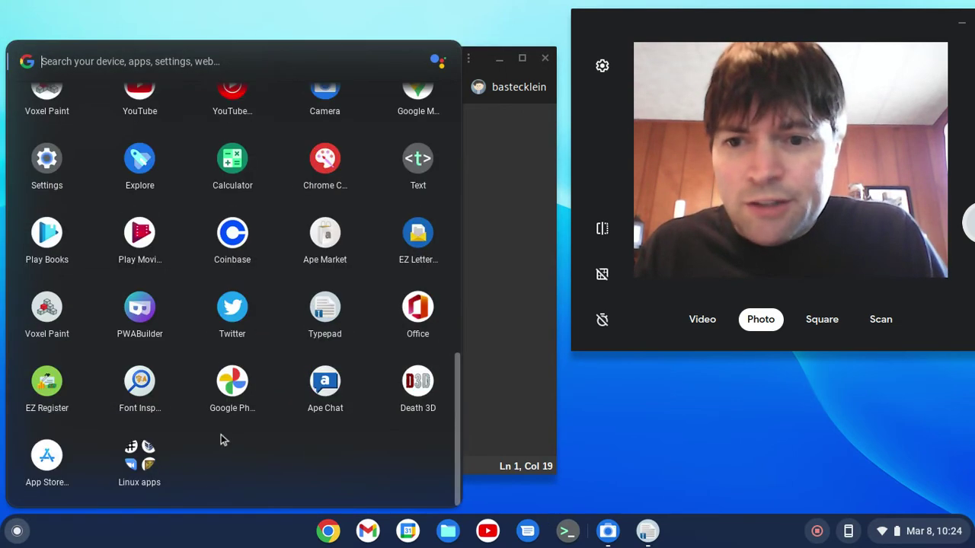
left_click(51, 159)
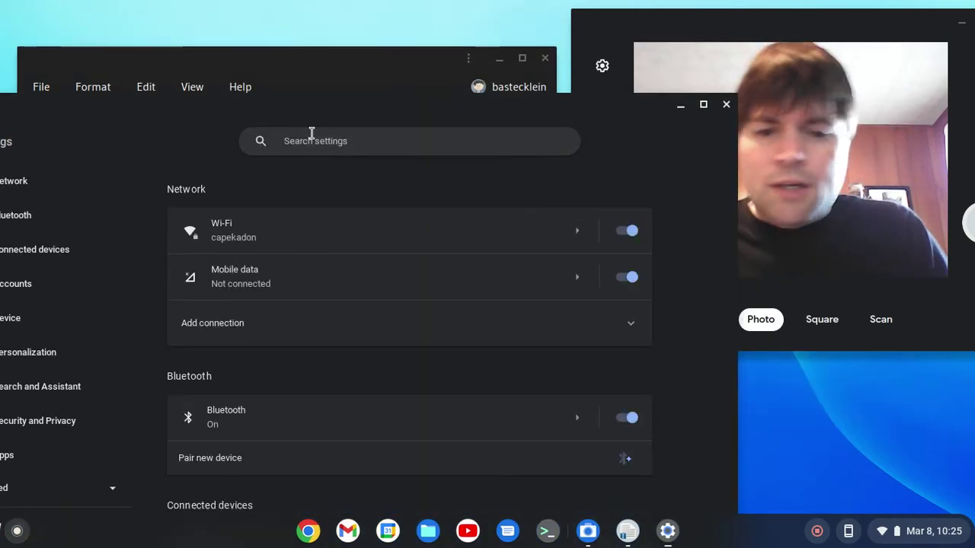
type("prin")
left_click(313, 183)
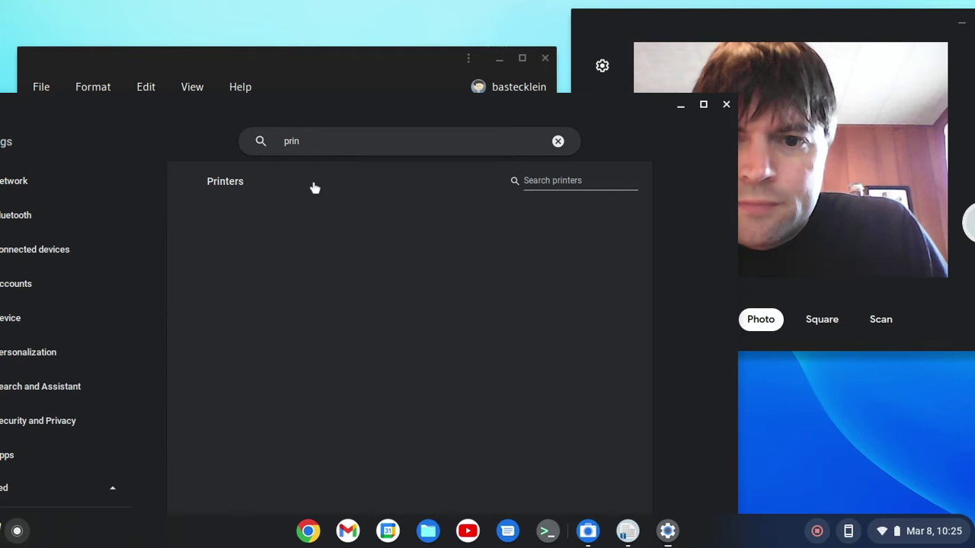
Step: Try the manual Add printer dialog, keep IPP as protocol, then cancel it
left_click_drag(330, 120, 332, 28)
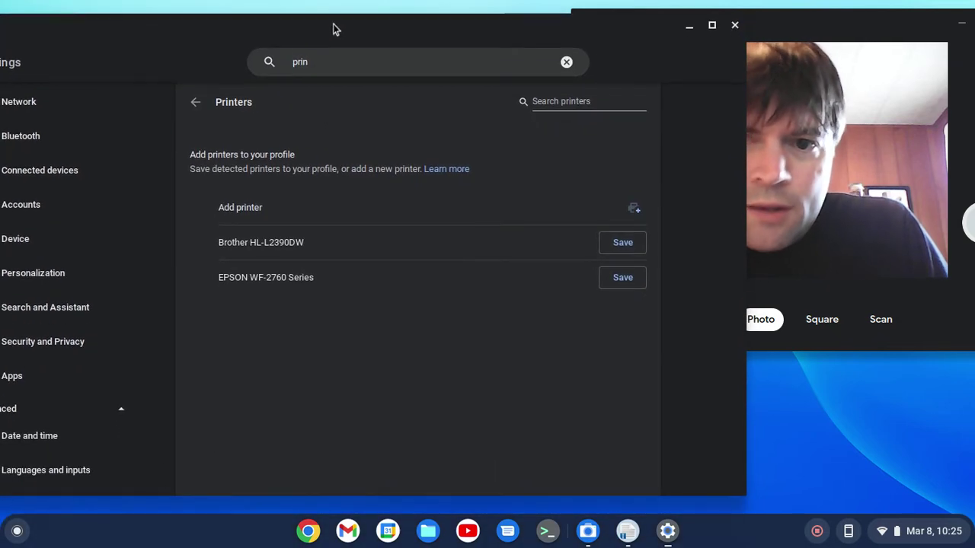
left_click(634, 209)
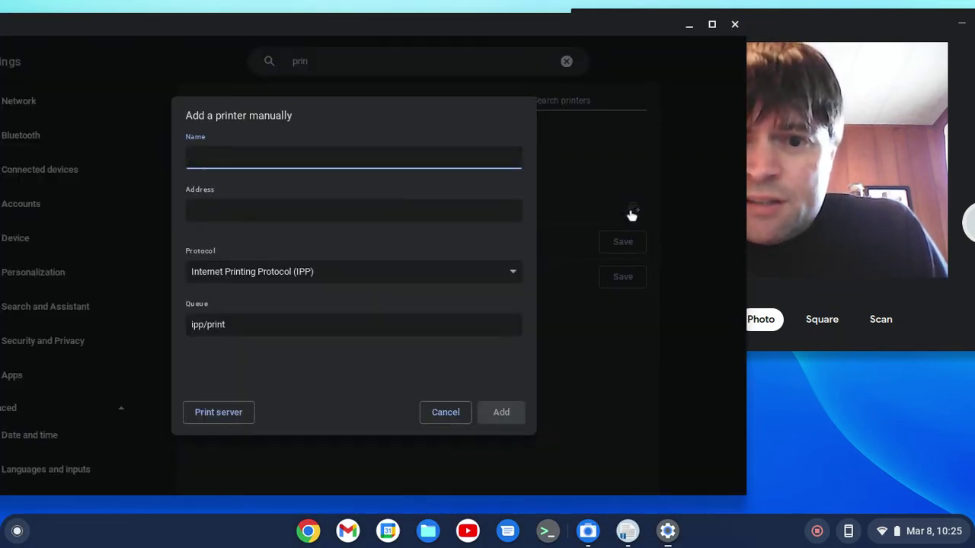
left_click(382, 278)
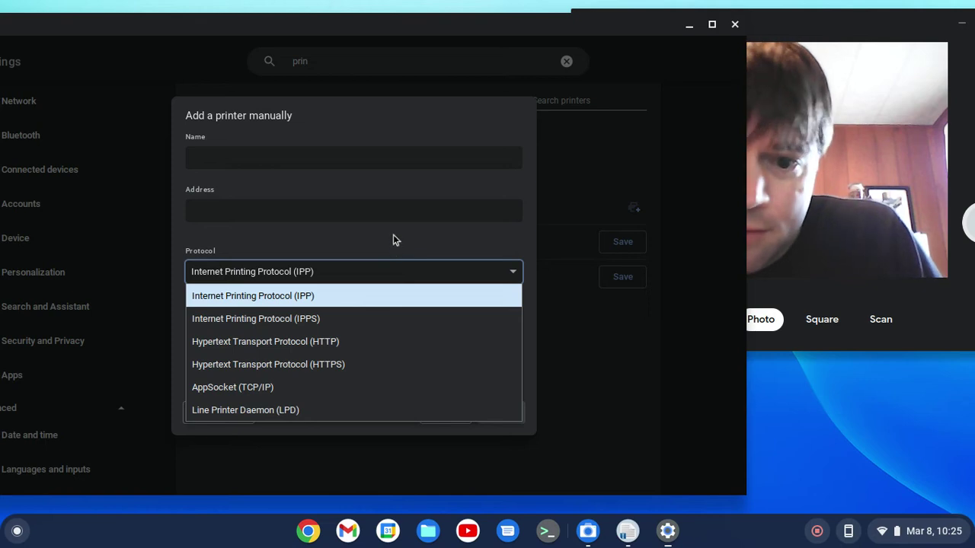
left_click(342, 226)
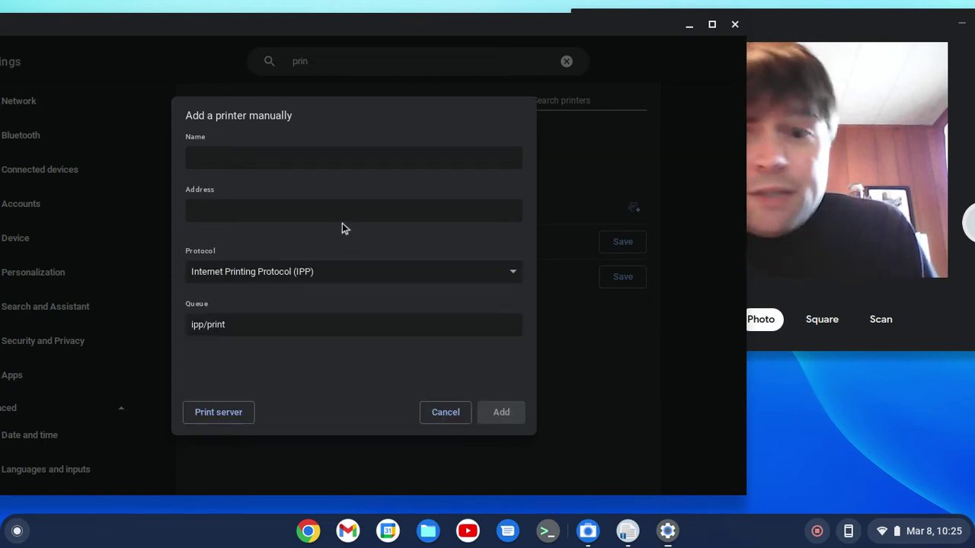
left_click(441, 412)
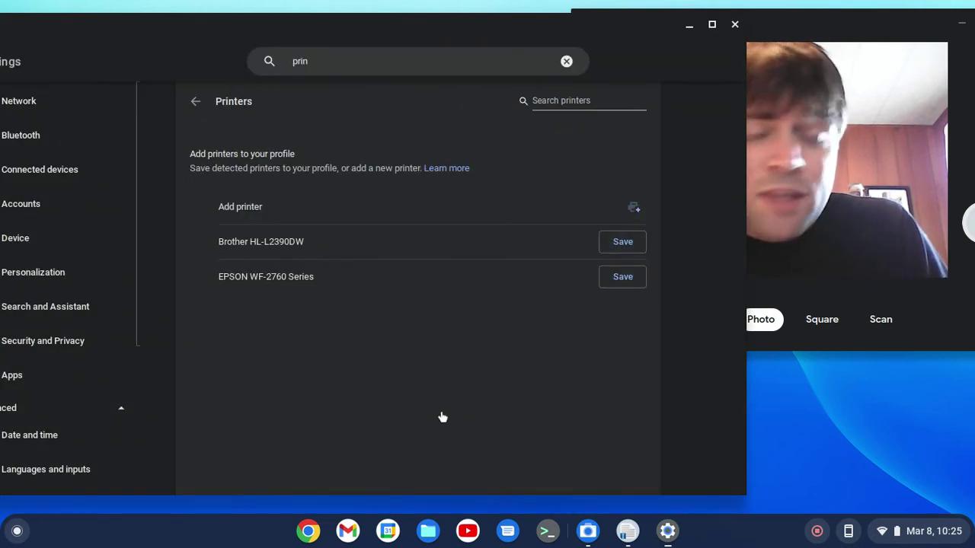
Step: Reposition the Settings window and clear the 'prin' search
left_click(775, 30)
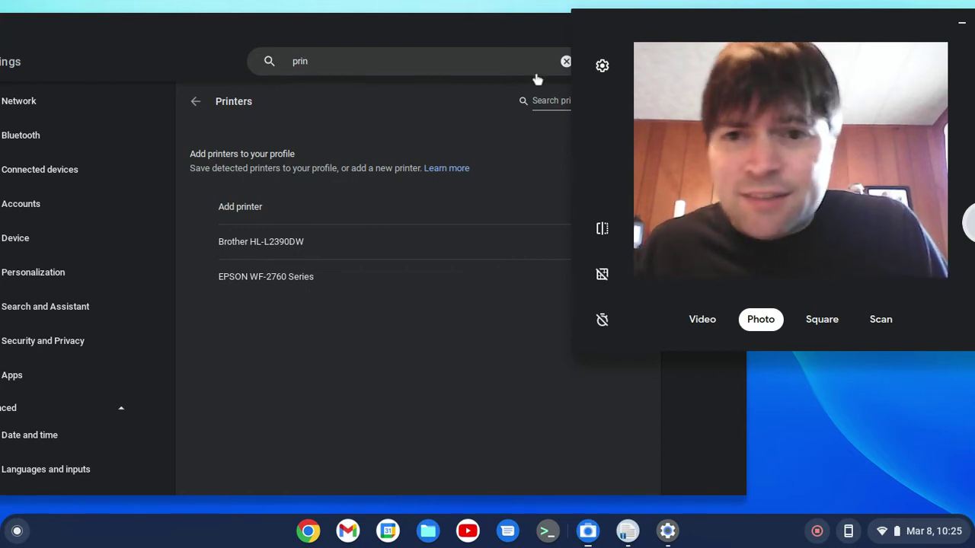
left_click(449, 31)
left_click_drag(499, 31, 554, 30)
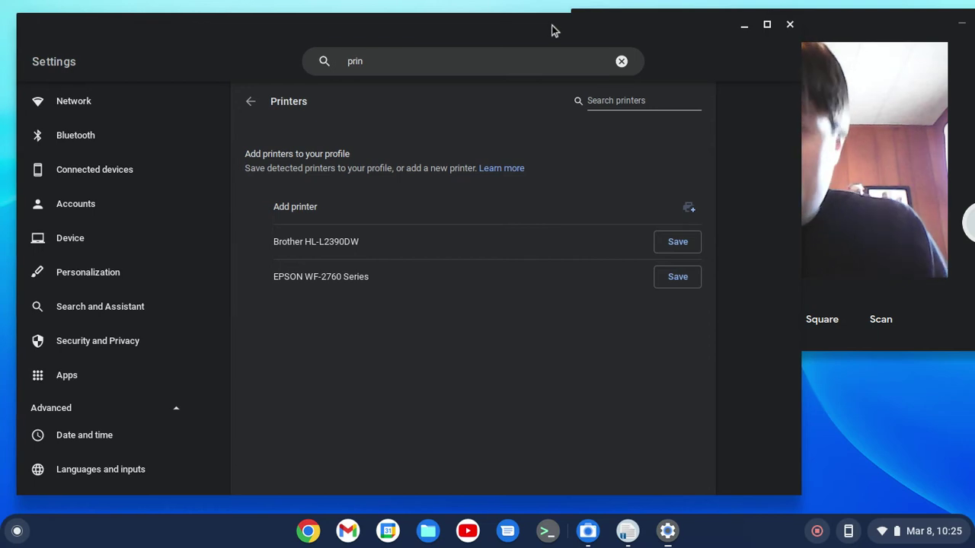
left_click(622, 61)
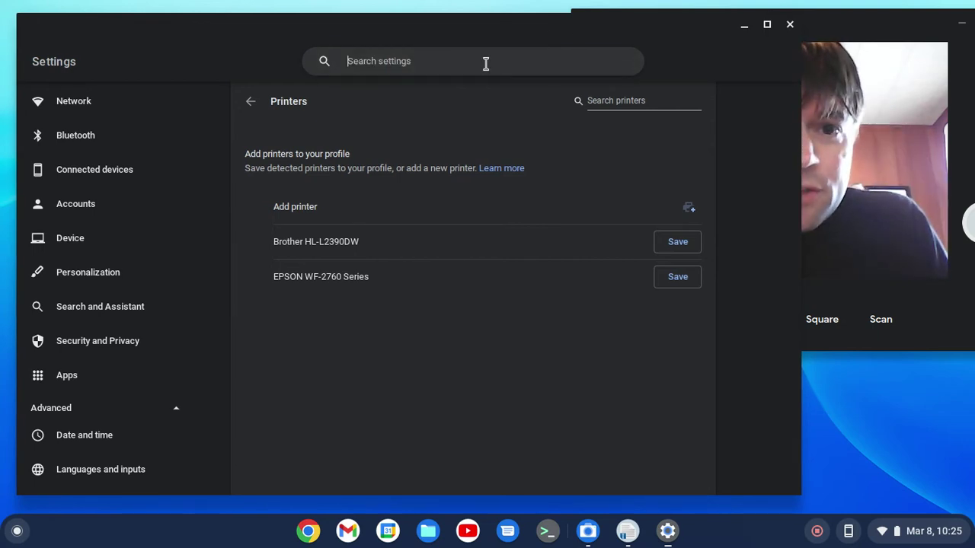
Step: Search Settings for scan, open Print and scan, and resize the Scan app window
type("scan")
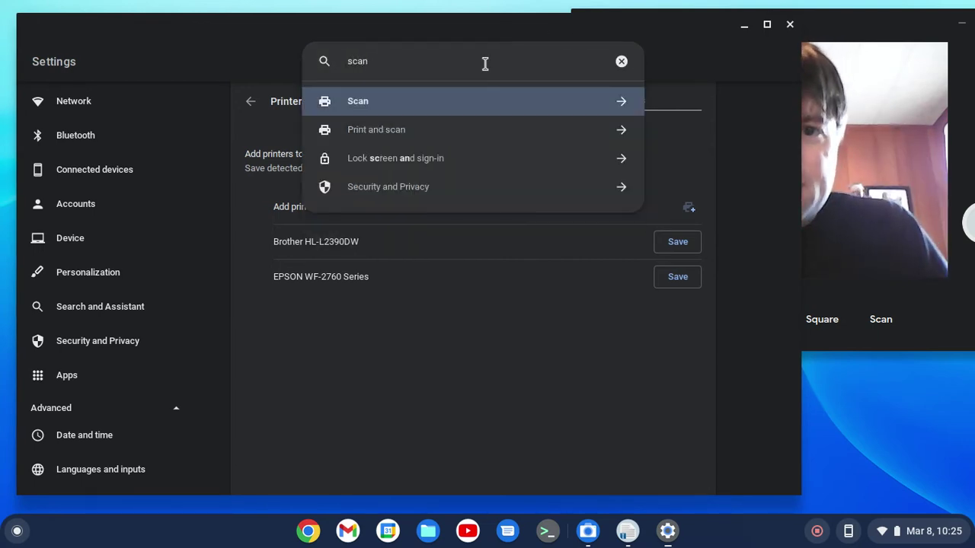
left_click(390, 111)
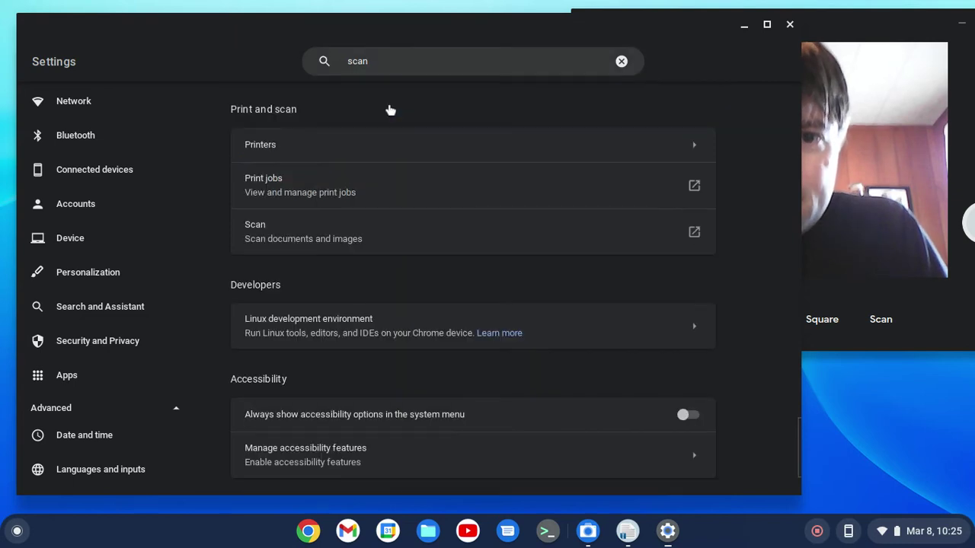
left_click_drag(387, 30, 323, 28)
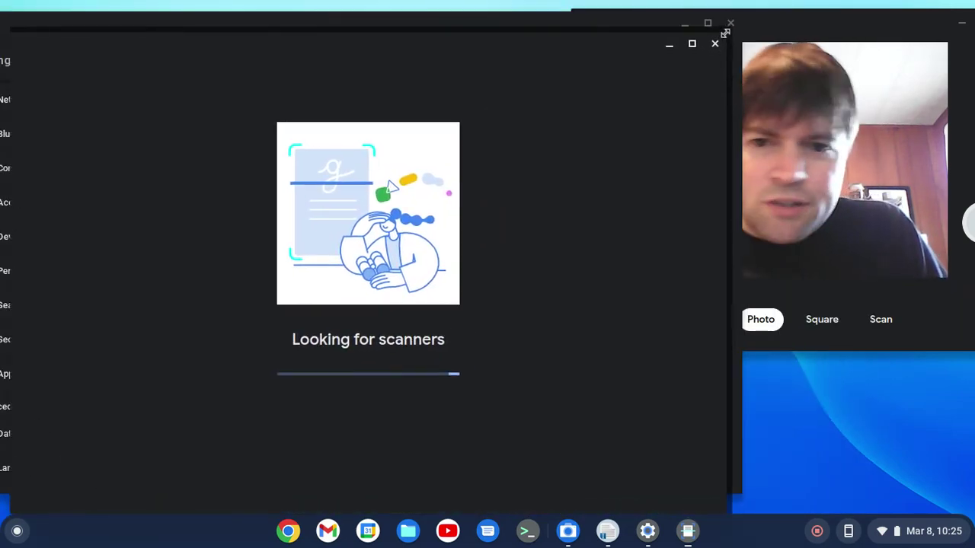
left_click_drag(464, 30, 340, 35)
left_click(613, 110)
left_click(636, 110)
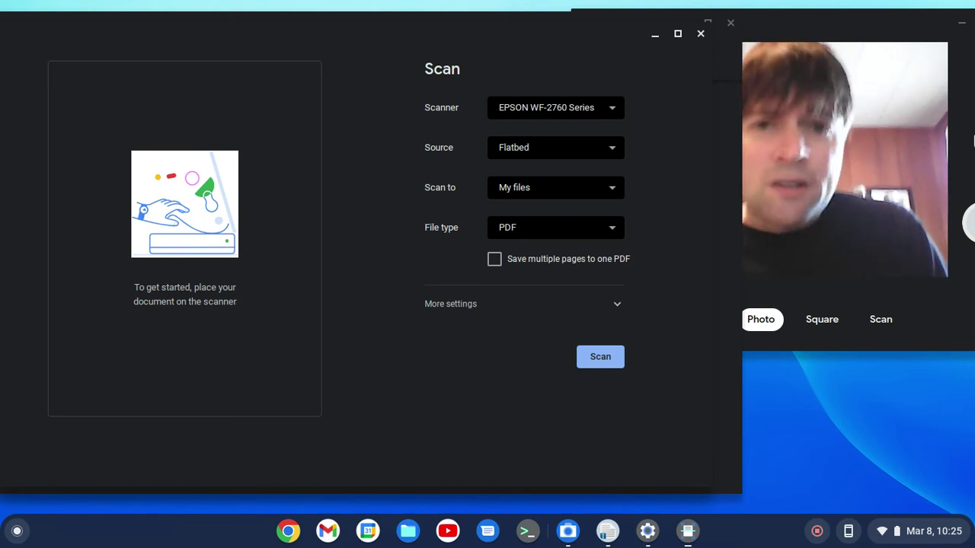
left_click(598, 106)
left_click(682, 114)
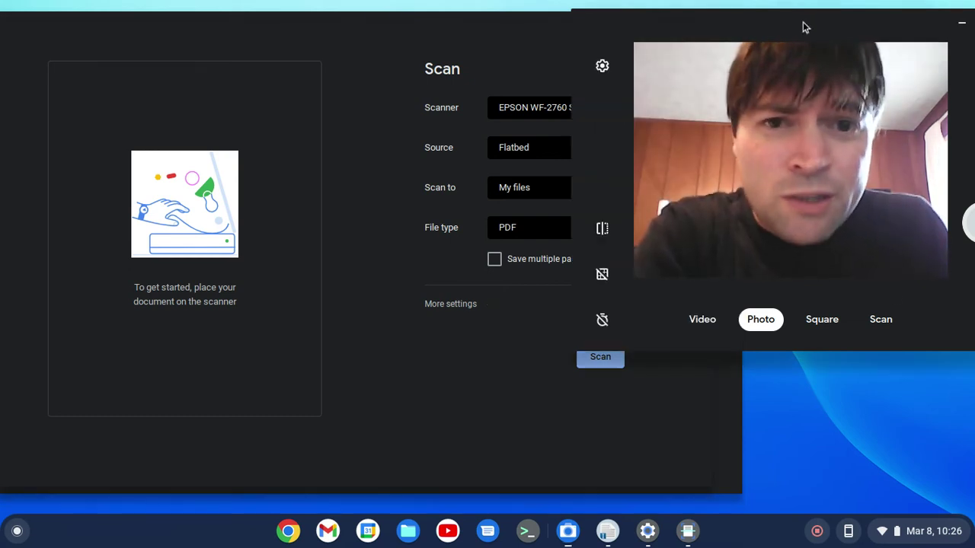
left_click(472, 39)
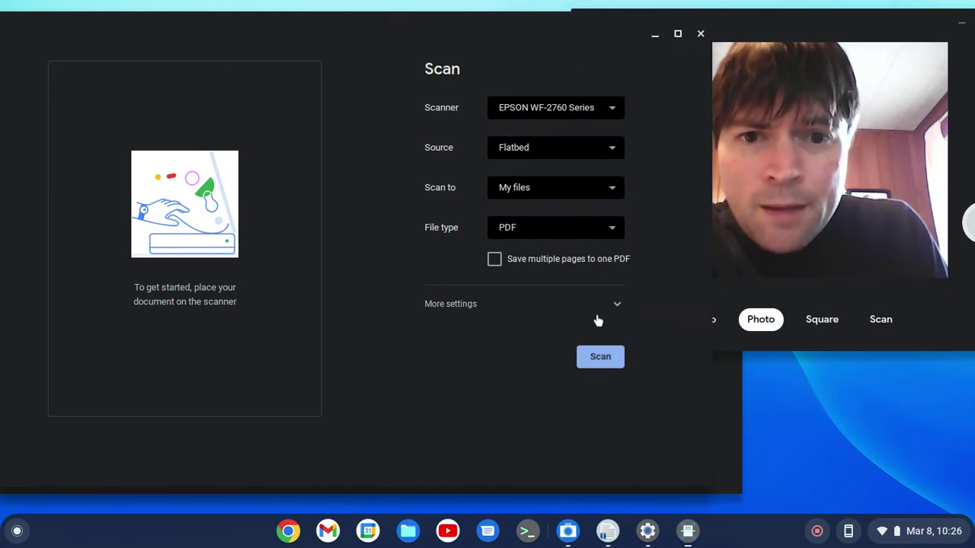
Step: Start scanning page 1 to PDF, briefly checking My files in the Files app
left_click(599, 358)
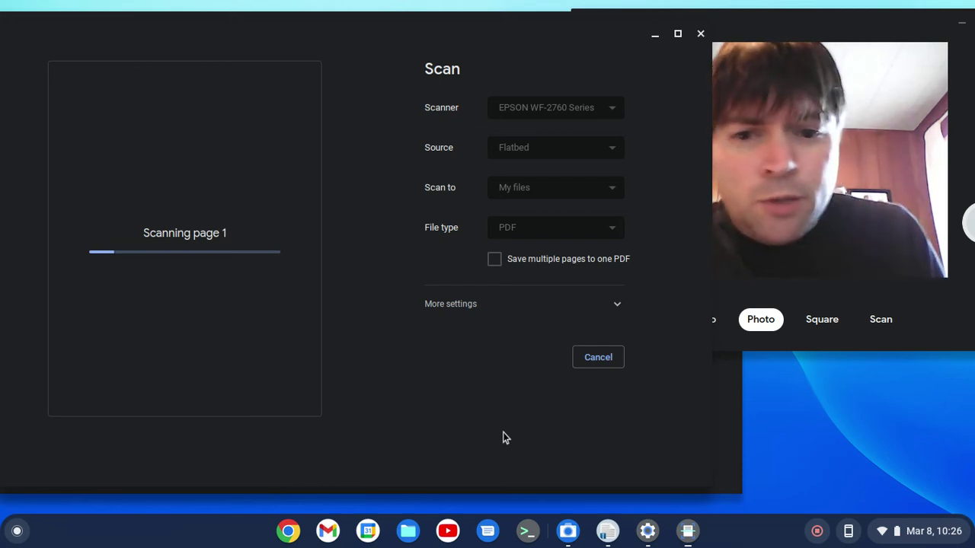
left_click(409, 530)
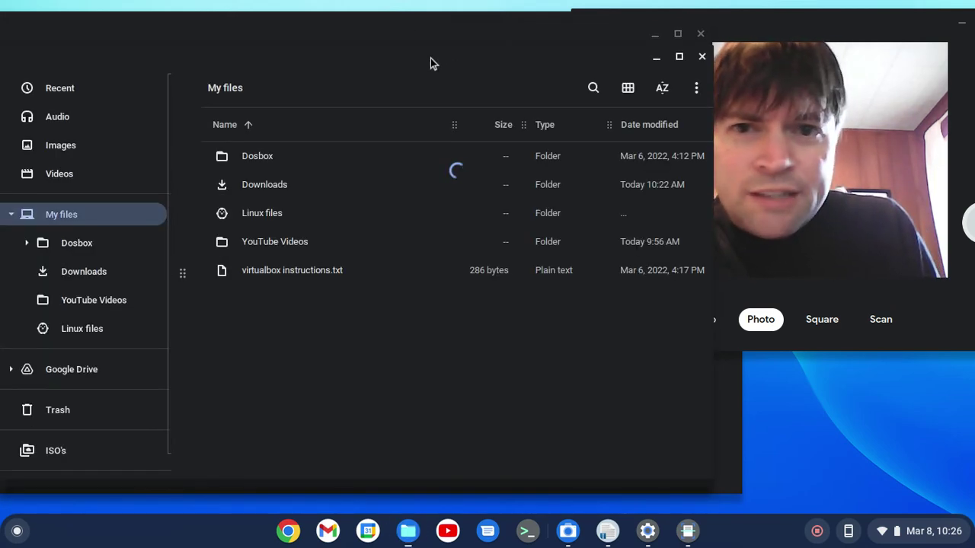
left_click_drag(430, 58, 464, 79)
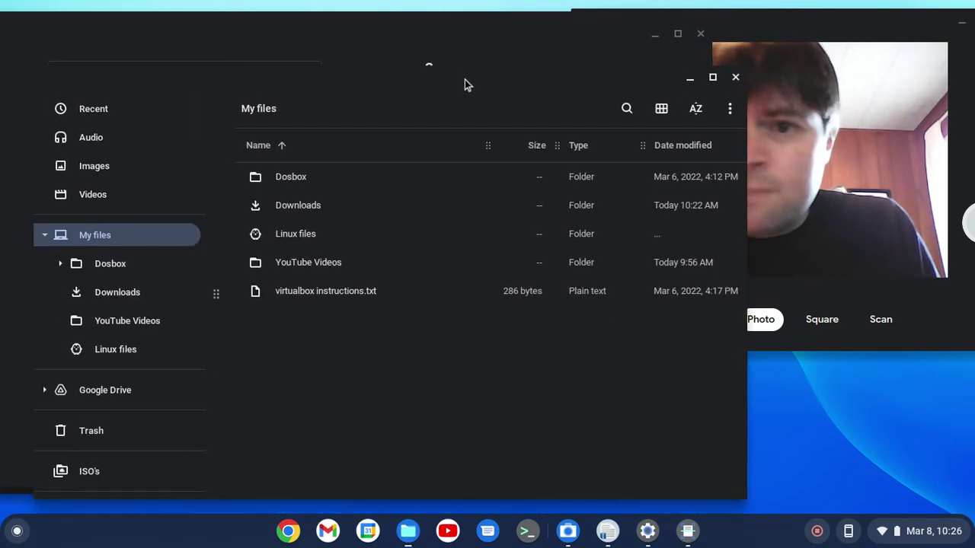
left_click(744, 25)
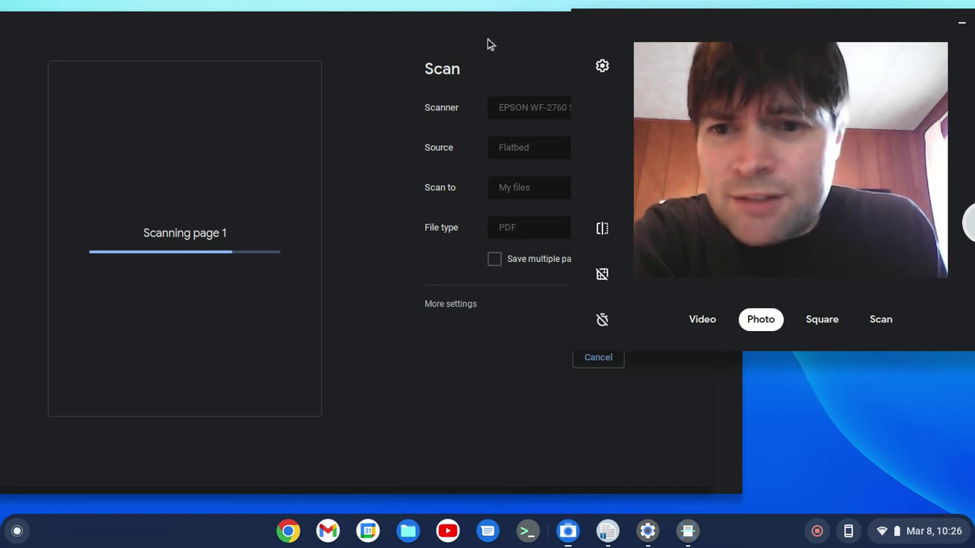
Step: Expand More settings to review Color, Page size and Resolution while the scan completes
left_click(428, 38)
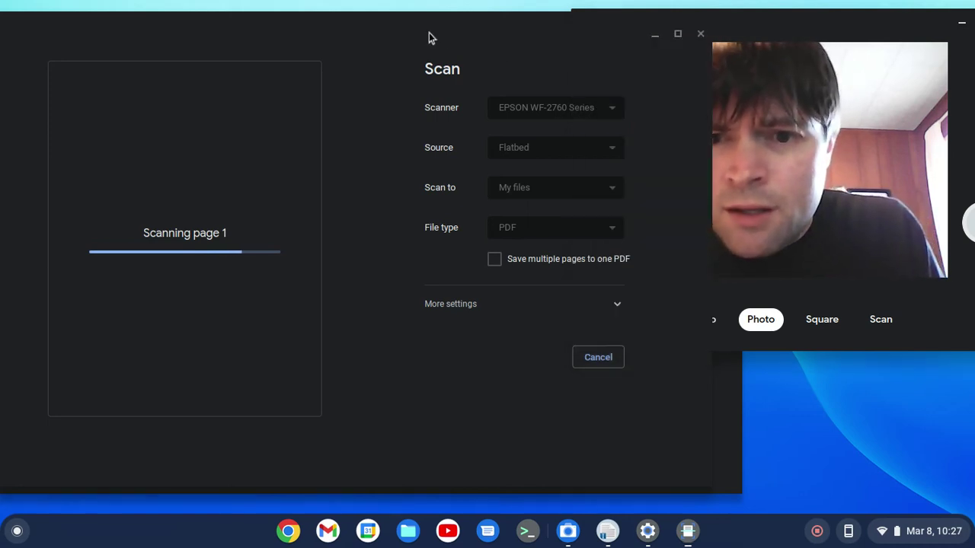
left_click(472, 304)
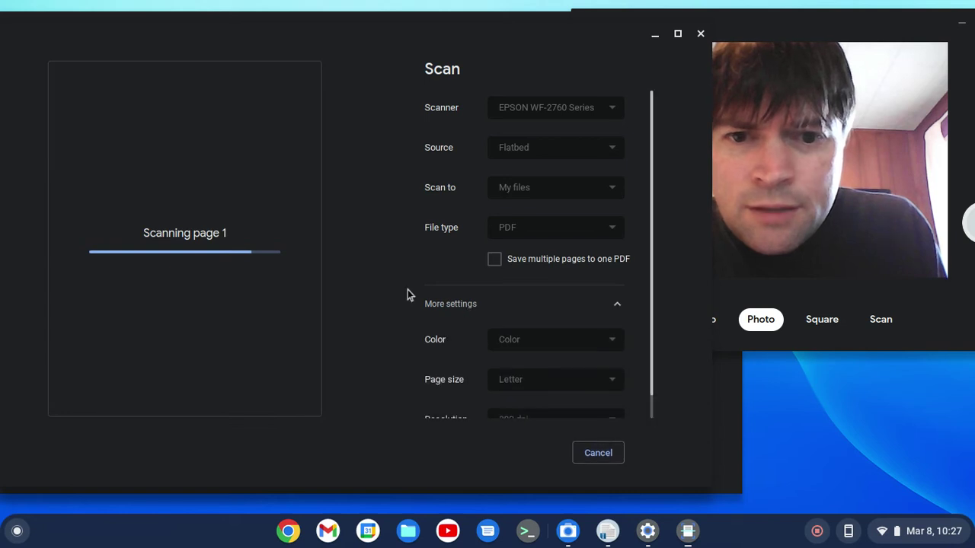
scroll(407, 295, "down", 1)
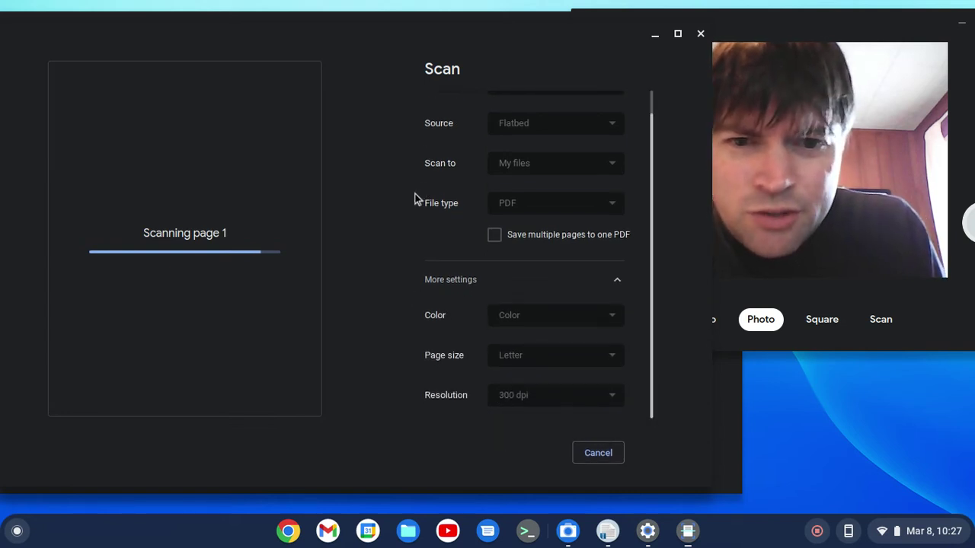
scroll(478, 264, "up", 1)
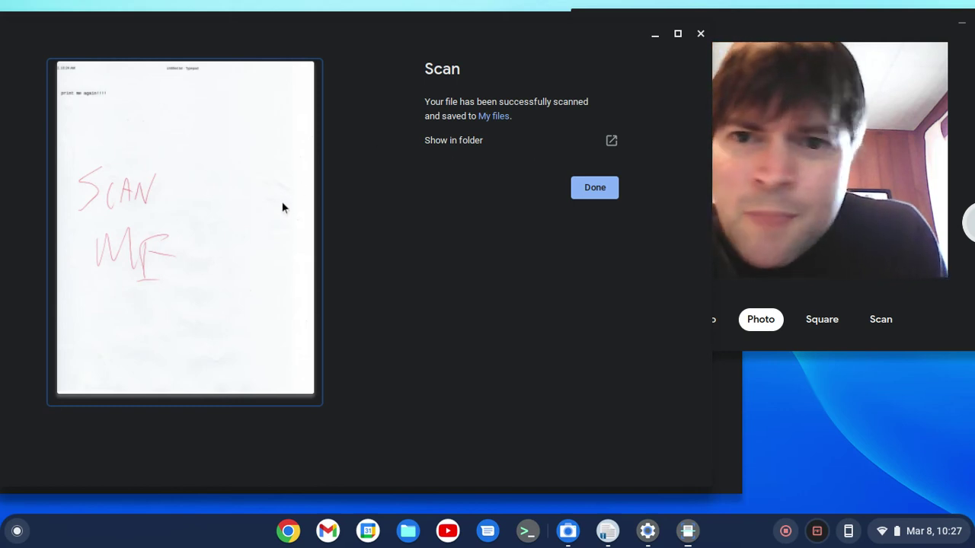
Step: Open scan_20220308-102628.pdf from My files, scroll through it, and close the viewer
left_click_drag(281, 205, 180, 153)
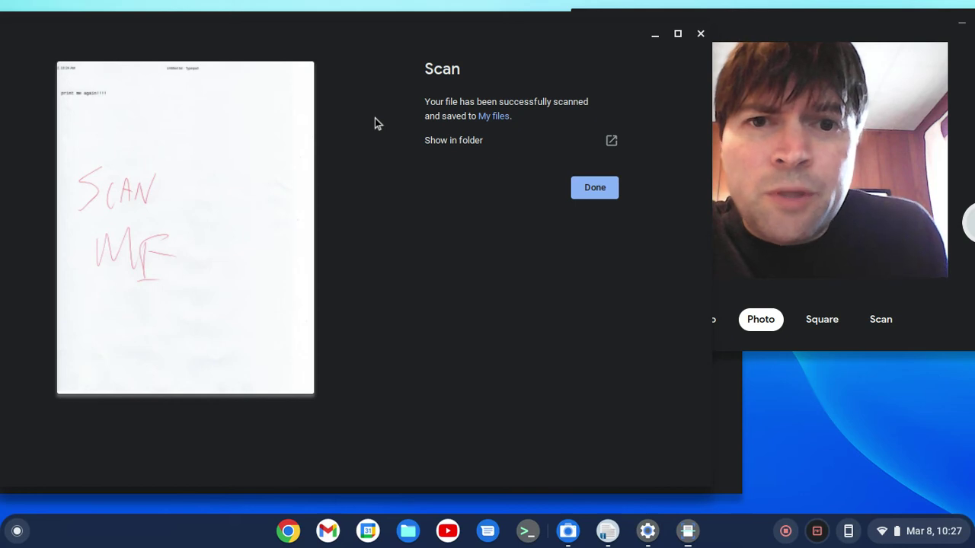
left_click(495, 116)
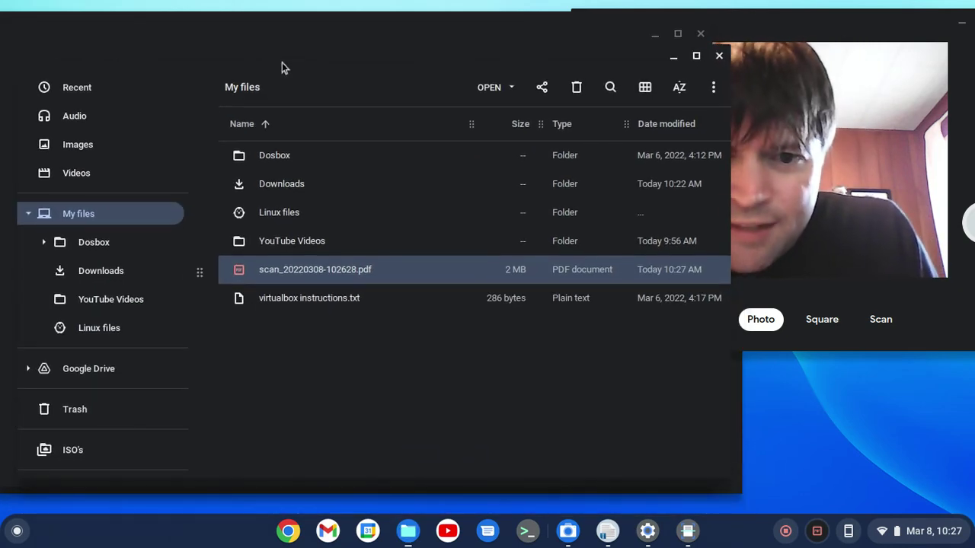
double_click(271, 273)
left_click_drag(351, 15, 246, 40)
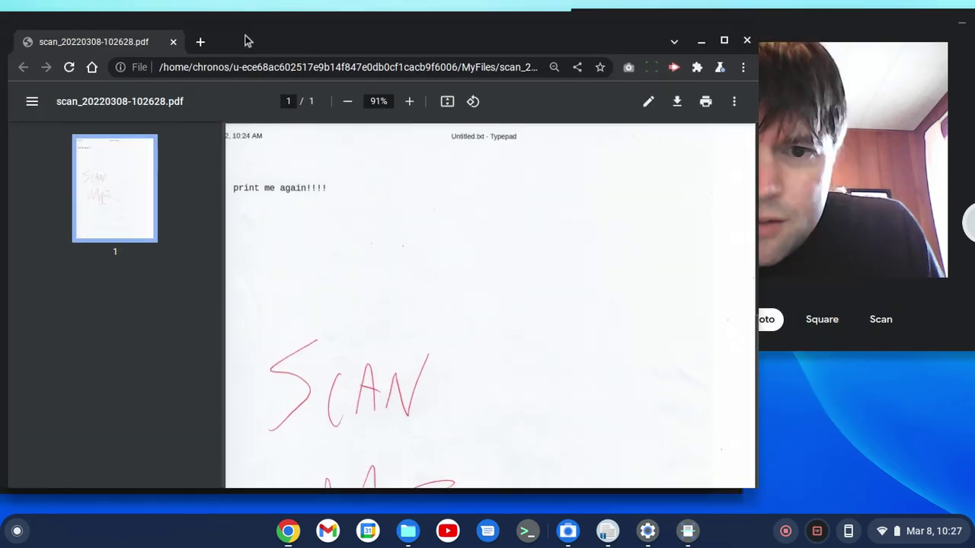
scroll(365, 351, "down", 4)
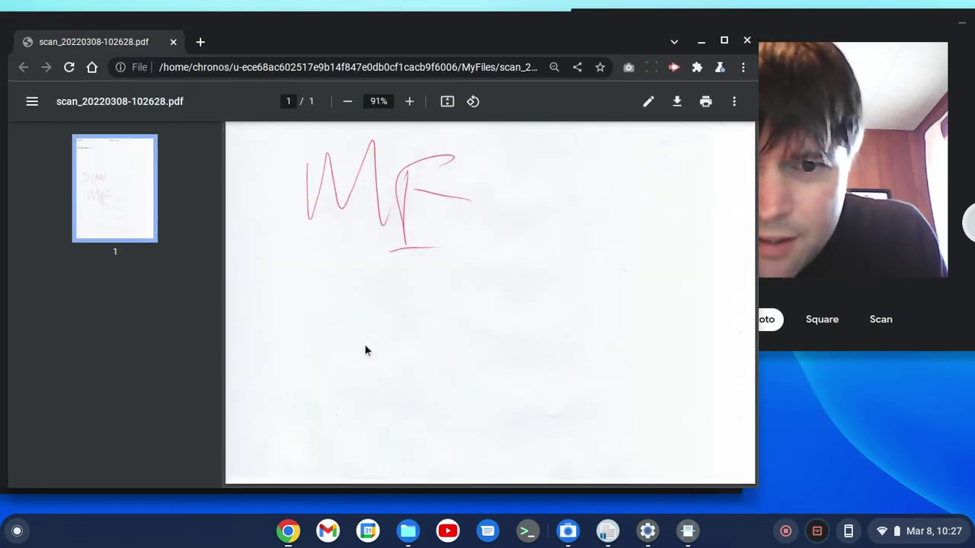
scroll(371, 335, "up", 4)
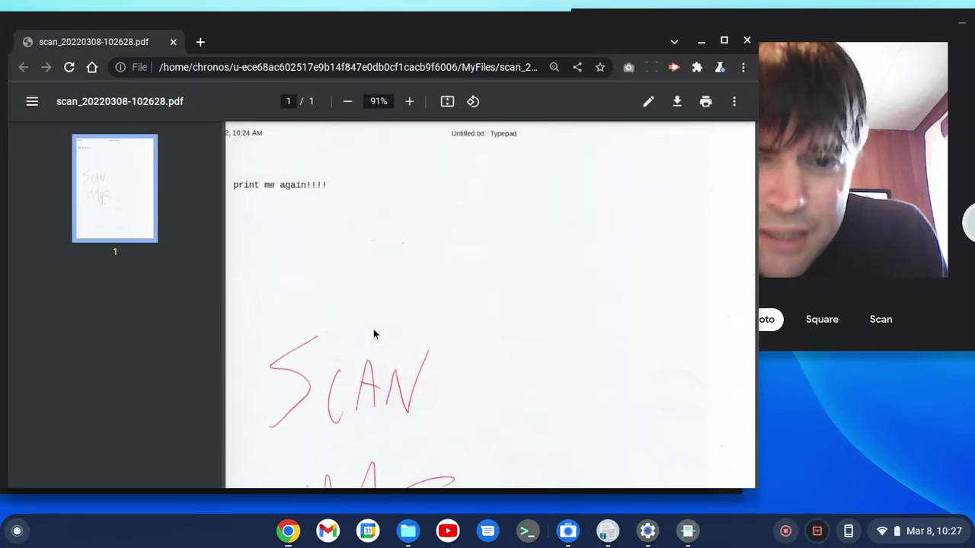
left_click(747, 40)
Step: Dismiss the finished scan with Done and review the new form's Color, Letter, 300 dpi settings
left_click(264, 30)
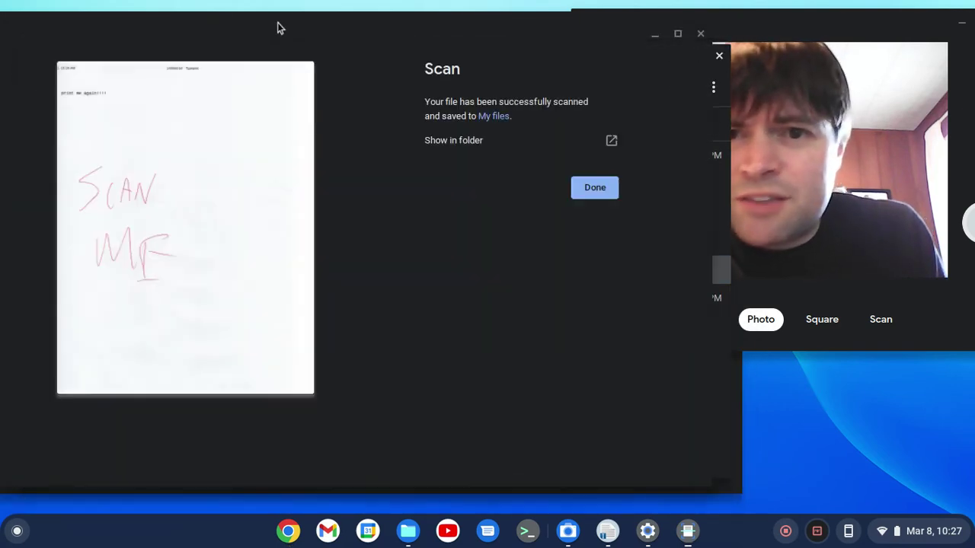
left_click(810, 19)
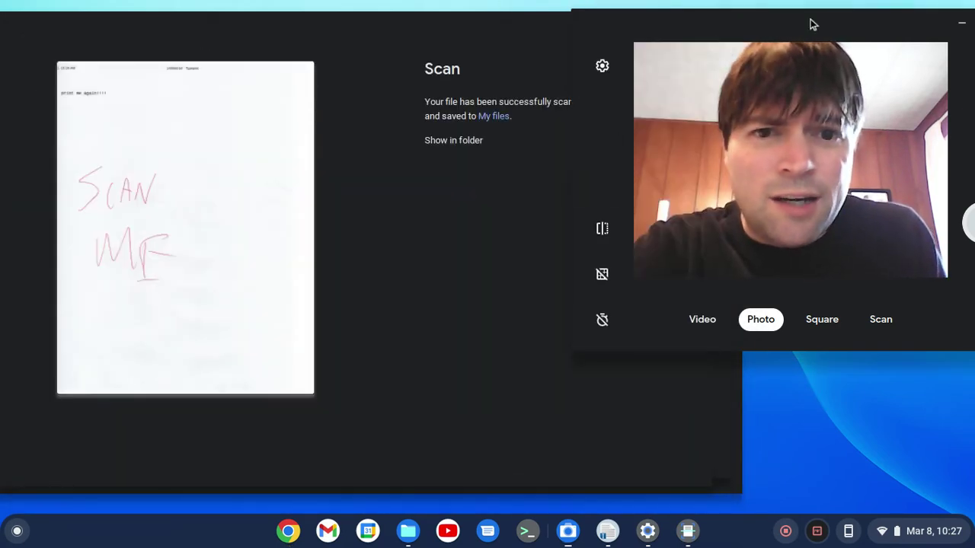
left_click(400, 326)
left_click(613, 189)
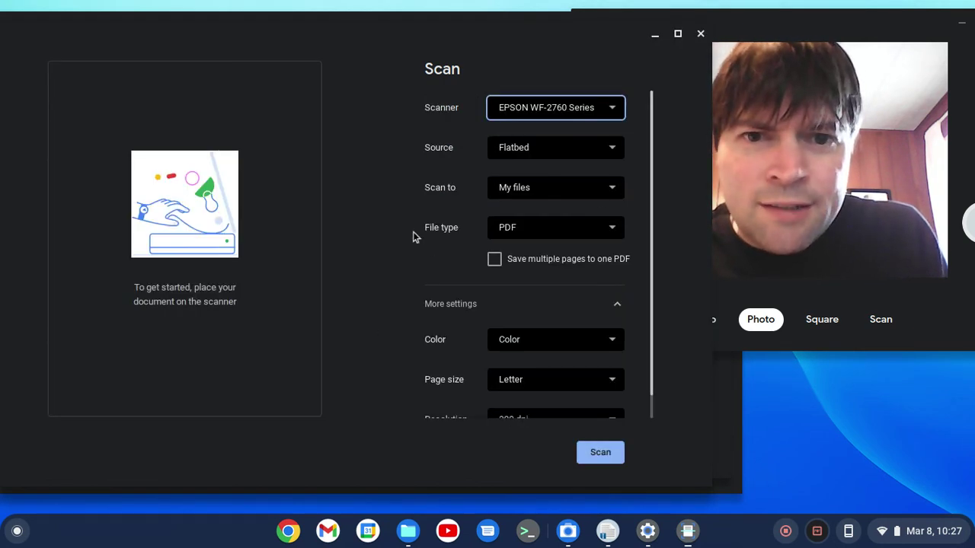
scroll(447, 222, "down", 1)
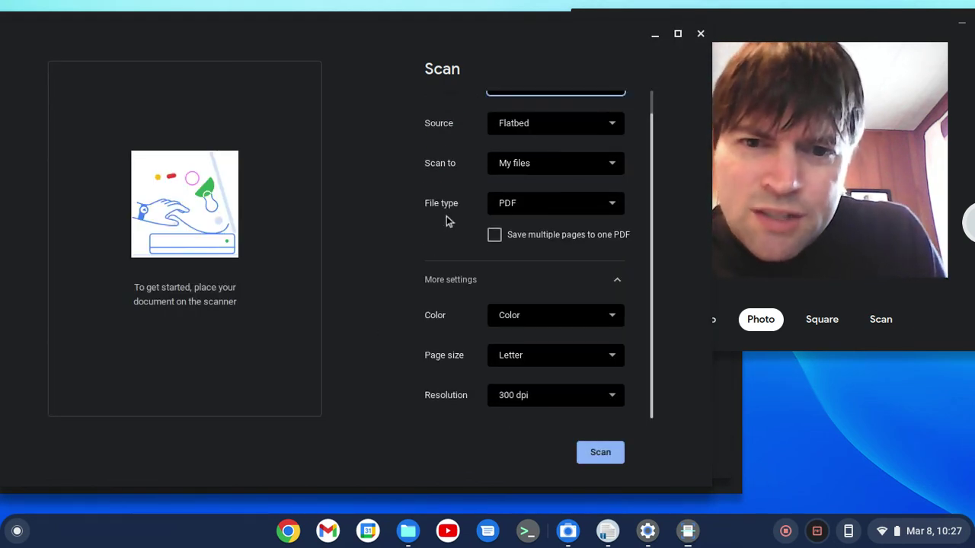
scroll(446, 221, "up", 1)
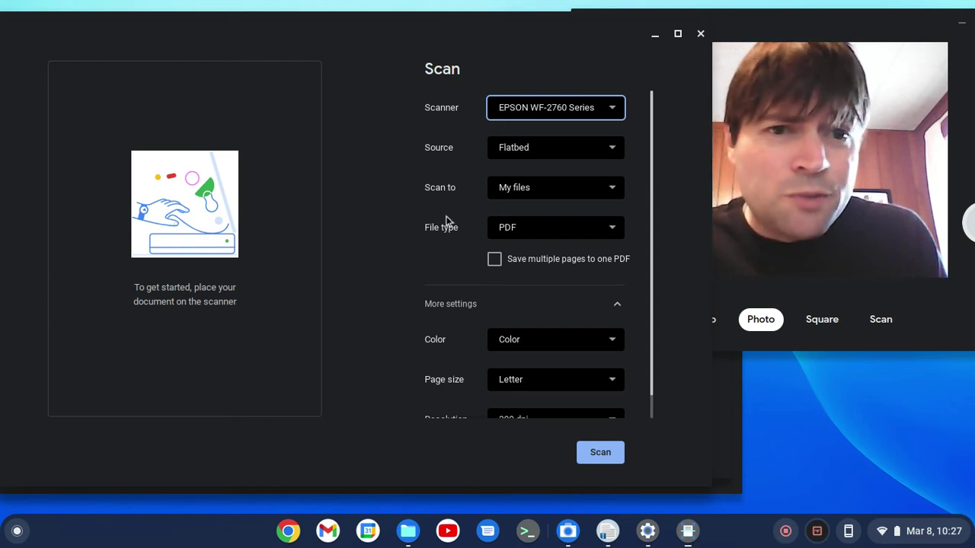
left_click(795, 25)
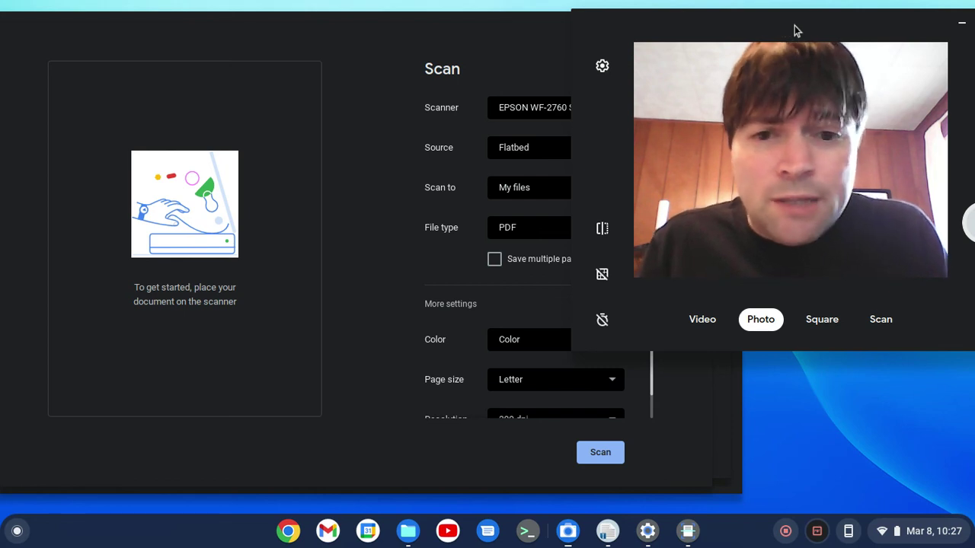
left_click(373, 164)
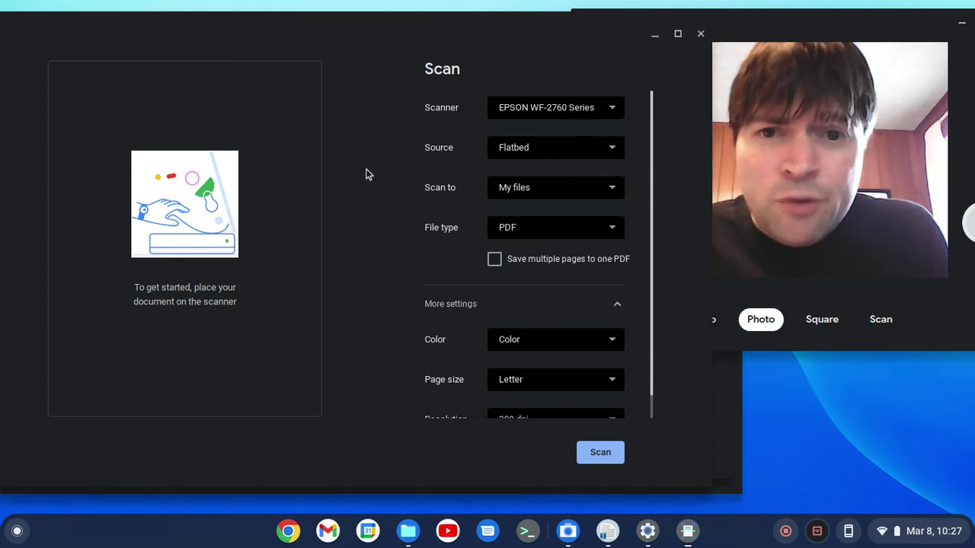
left_click(573, 238)
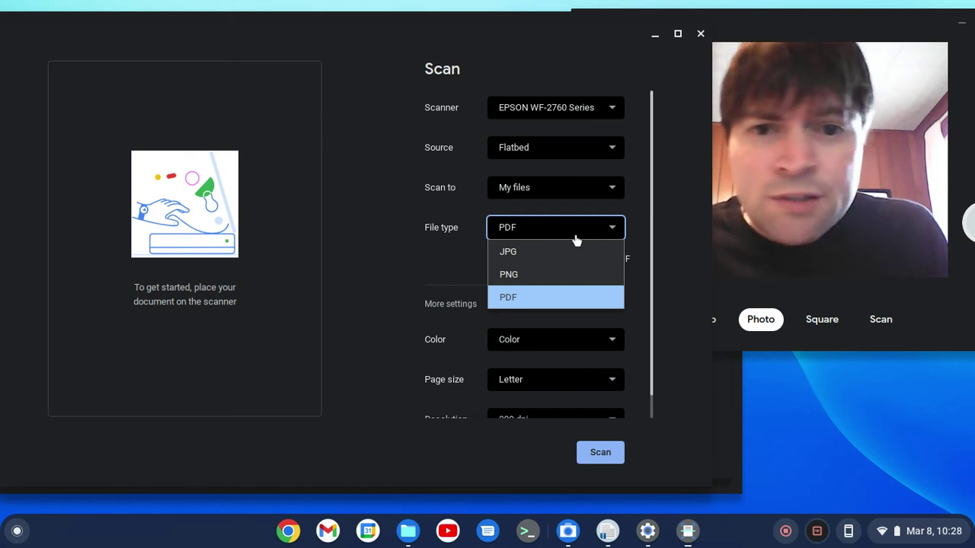
left_click(401, 202)
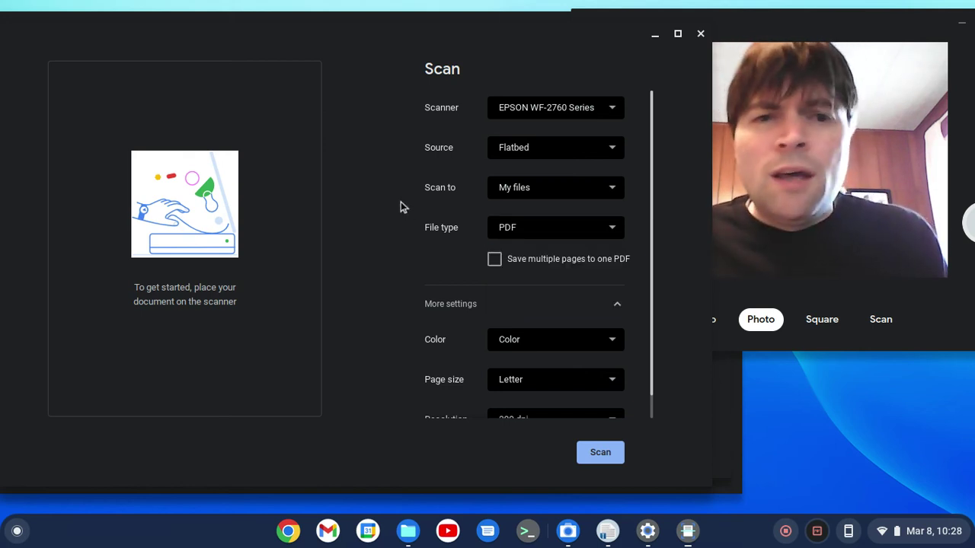
left_click(807, 17)
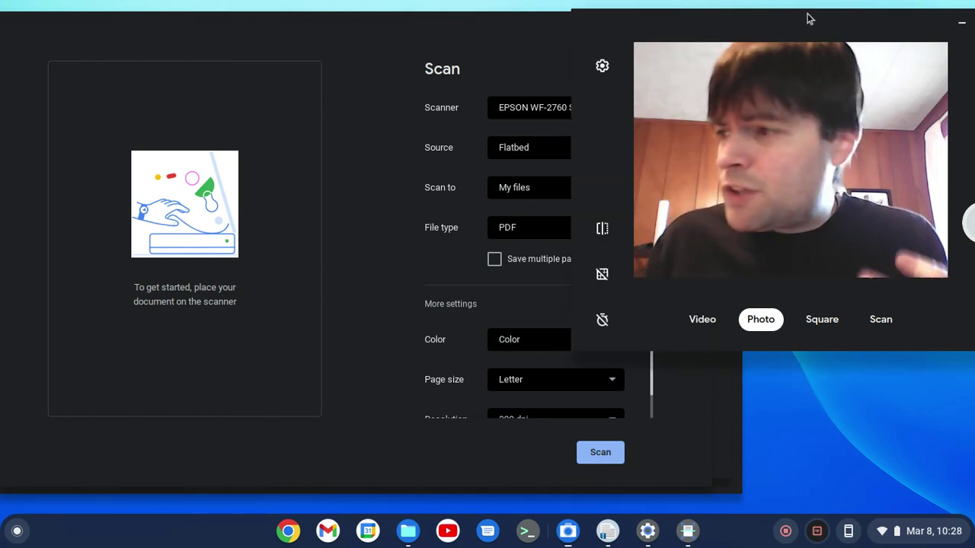